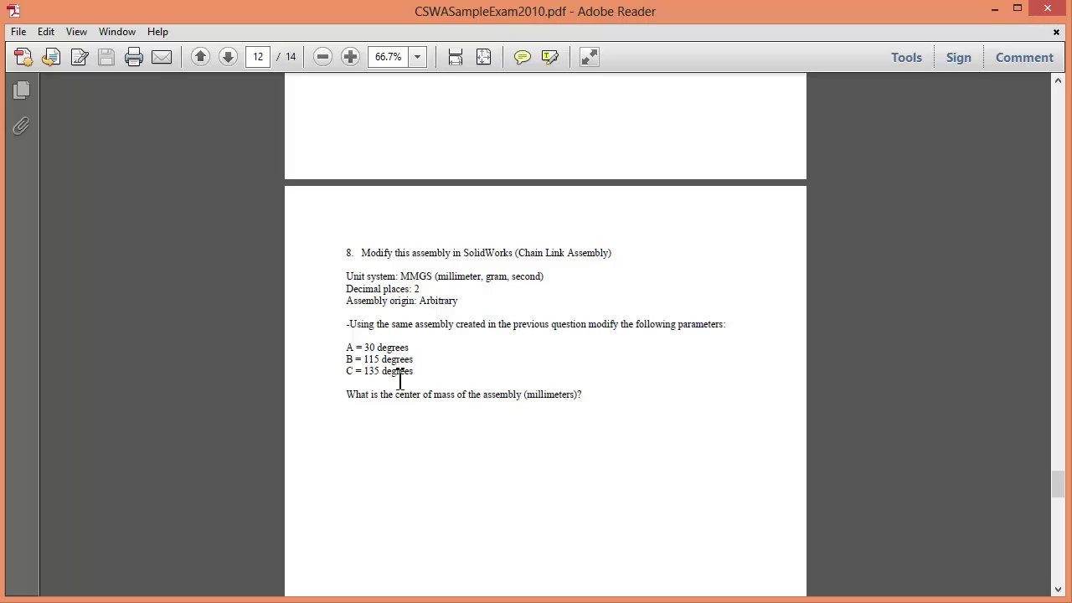
- Return to the SolidWorks chain link assembly and orbit it to a new view
{"action": "scroll", "coordinate": [433, 433], "scroll_direction": "up", "scroll_amount": 6}
{"action": "scroll", "coordinate": [436, 431], "scroll_direction": "up", "scroll_amount": 10}
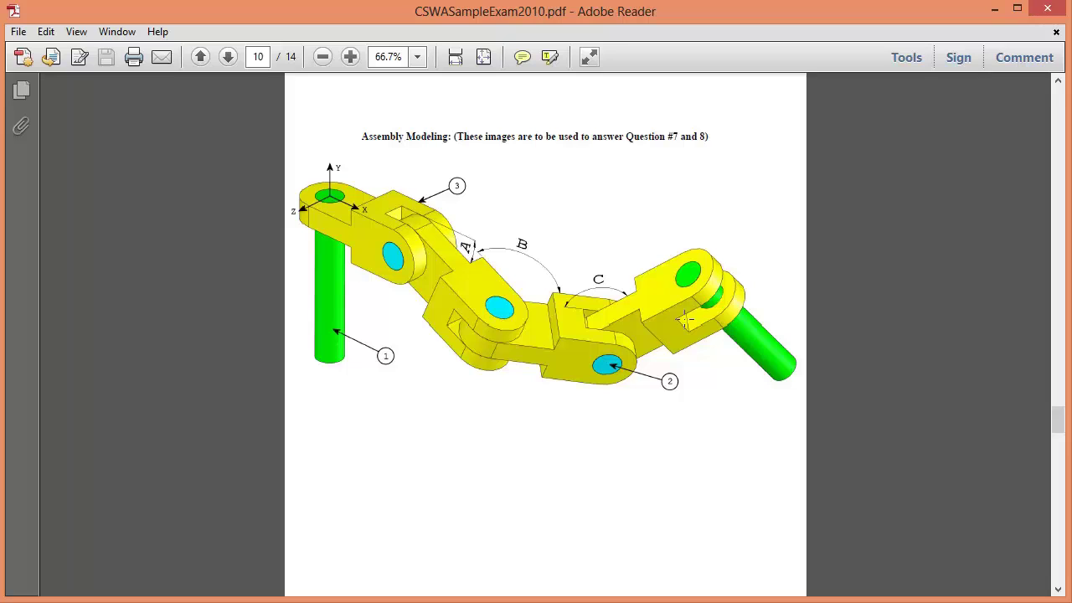
{"action": "scroll", "coordinate": [684, 318], "scroll_direction": "down", "scroll_amount": 20}
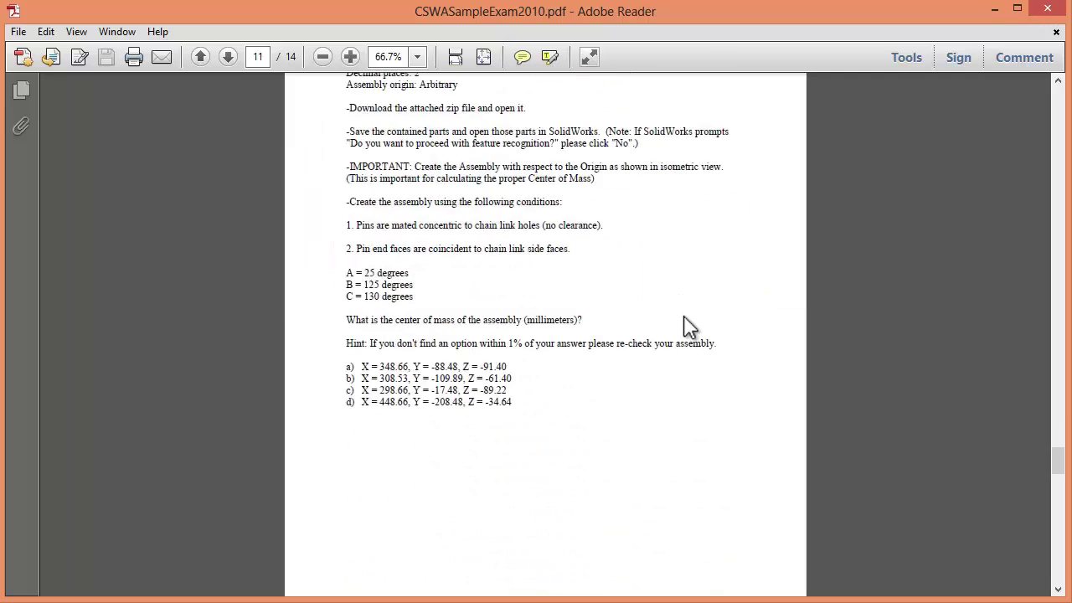
{"action": "scroll", "coordinate": [684, 314], "scroll_direction": "down", "scroll_amount": 11}
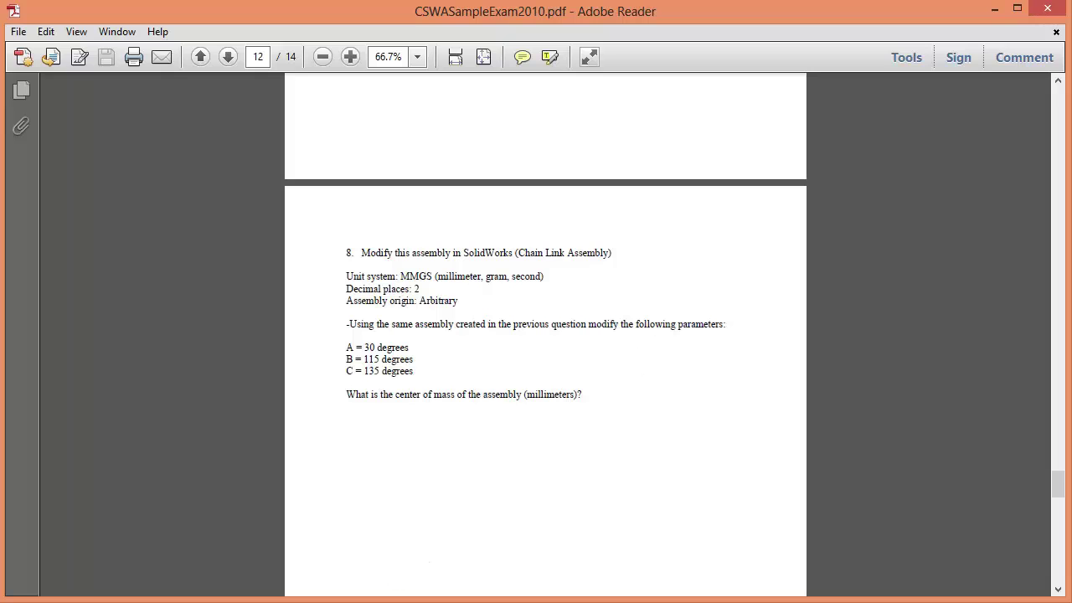
{"action": "key", "text": "alt+Tab"}
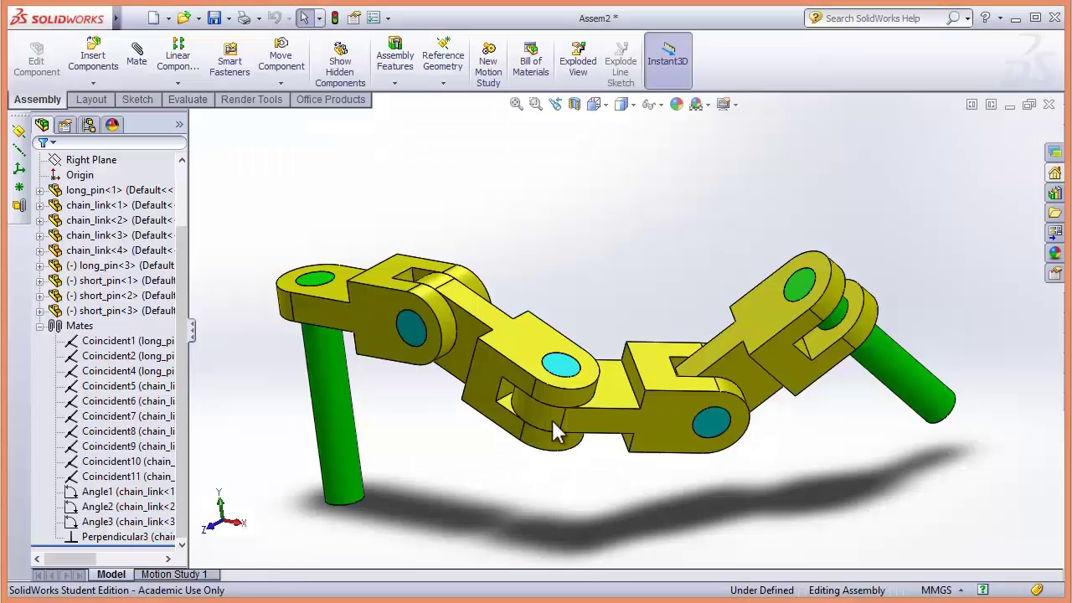
{"action": "middle_click_drag", "start_coordinate": [796, 192], "coordinate": [748, 453]}
{"action": "scroll", "coordinate": [747, 453], "scroll_direction": "up", "scroll_amount": 2}
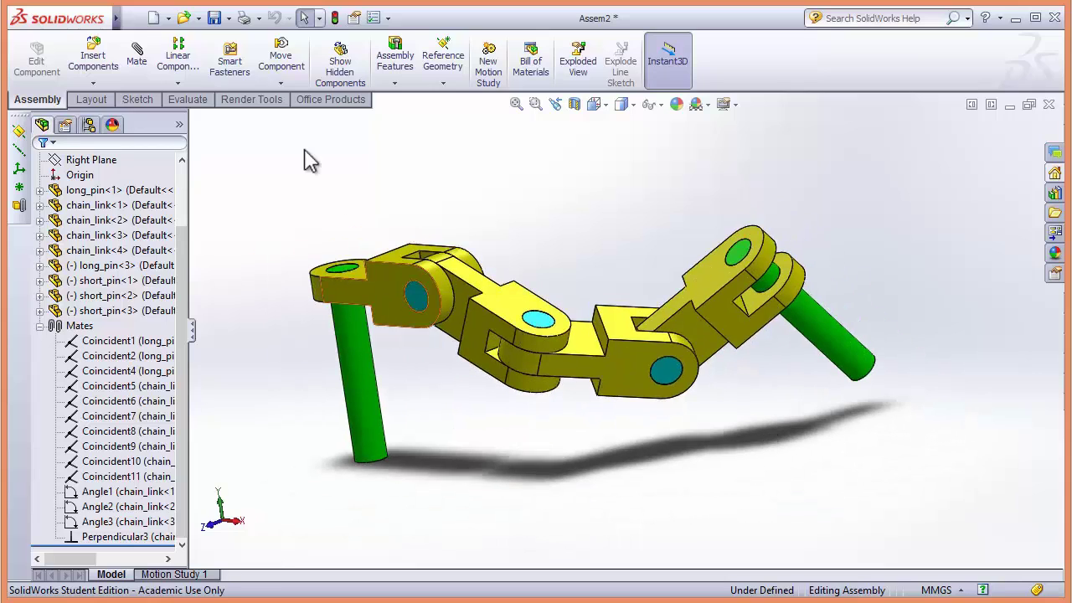
- Start a new design table for the assembly from Insert > Tables > Design Table
{"action": "mouse_move", "coordinate": [116, 19]}
{"action": "left_click", "coordinate": [225, 18]}
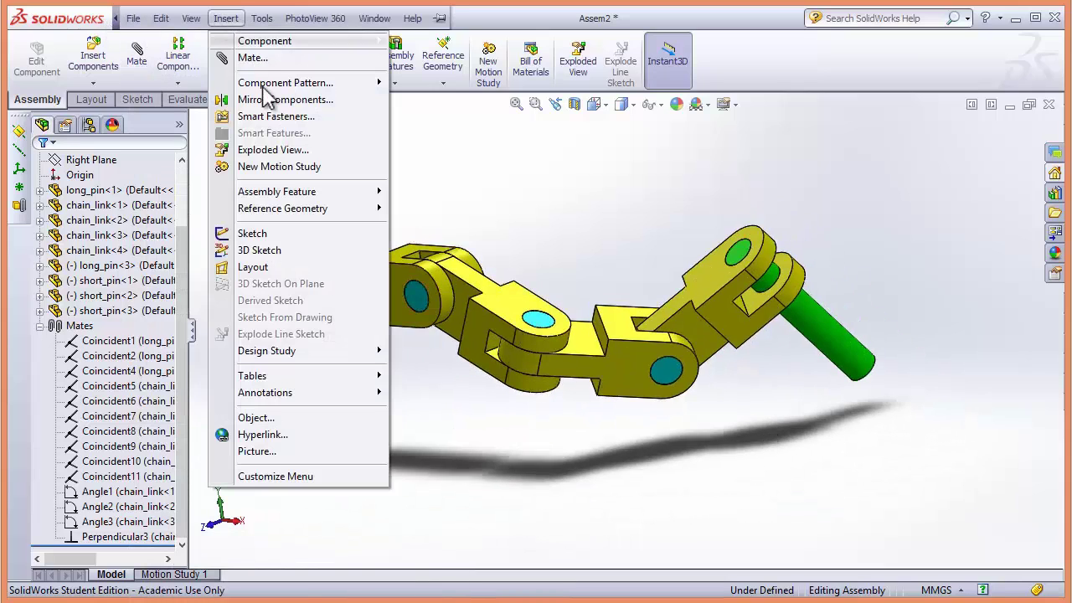
{"action": "mouse_move", "coordinate": [329, 384]}
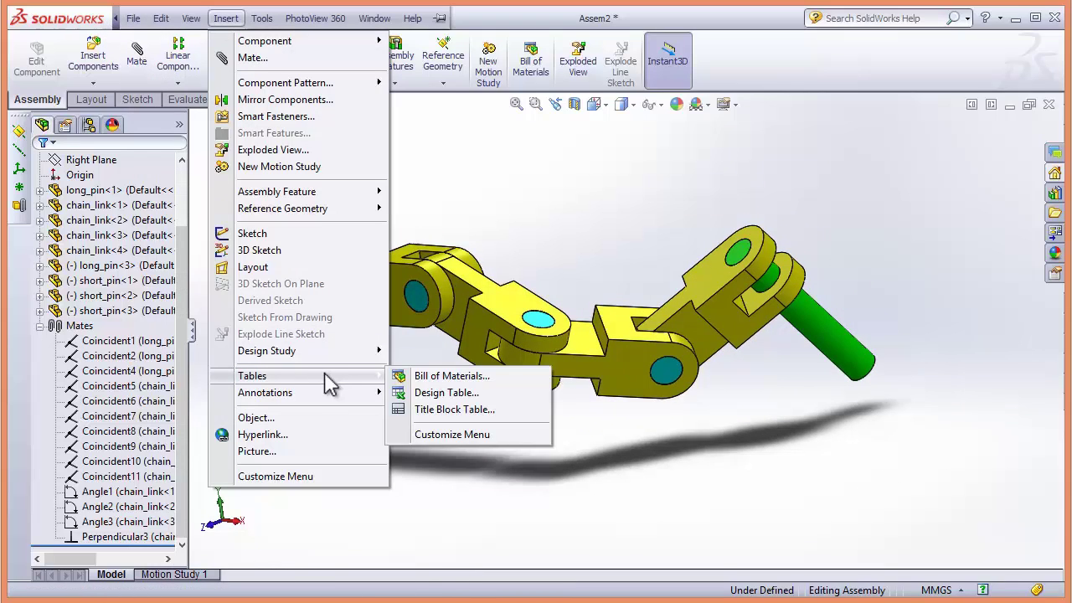
{"action": "left_click", "coordinate": [438, 394]}
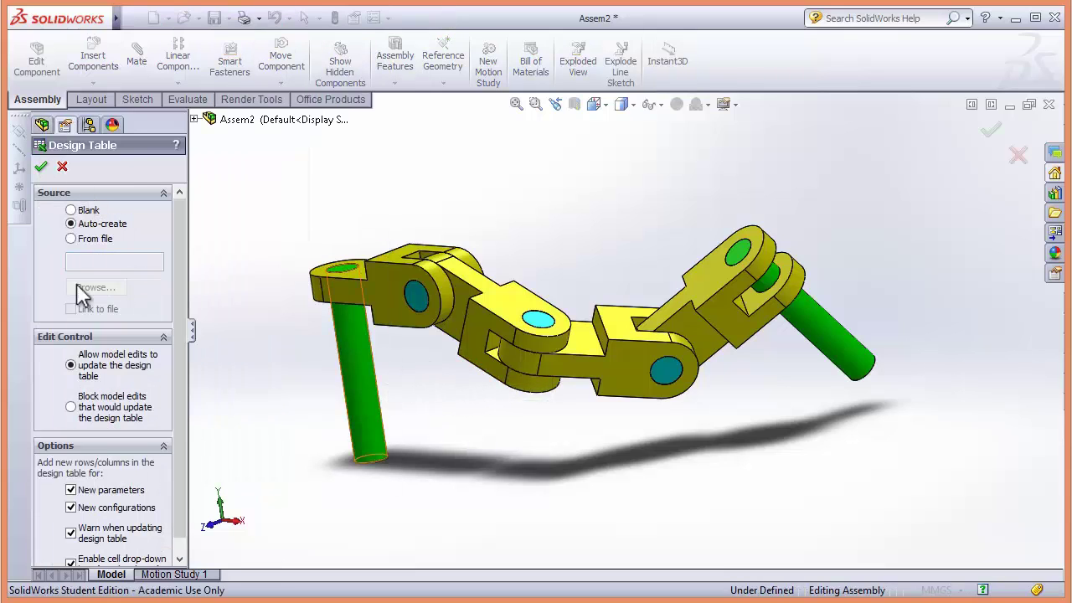
- Auto-create the design table using the D1@Angle1, D1@Angle2 and D1@Angle3 dimensions
{"action": "left_click", "coordinate": [41, 165]}
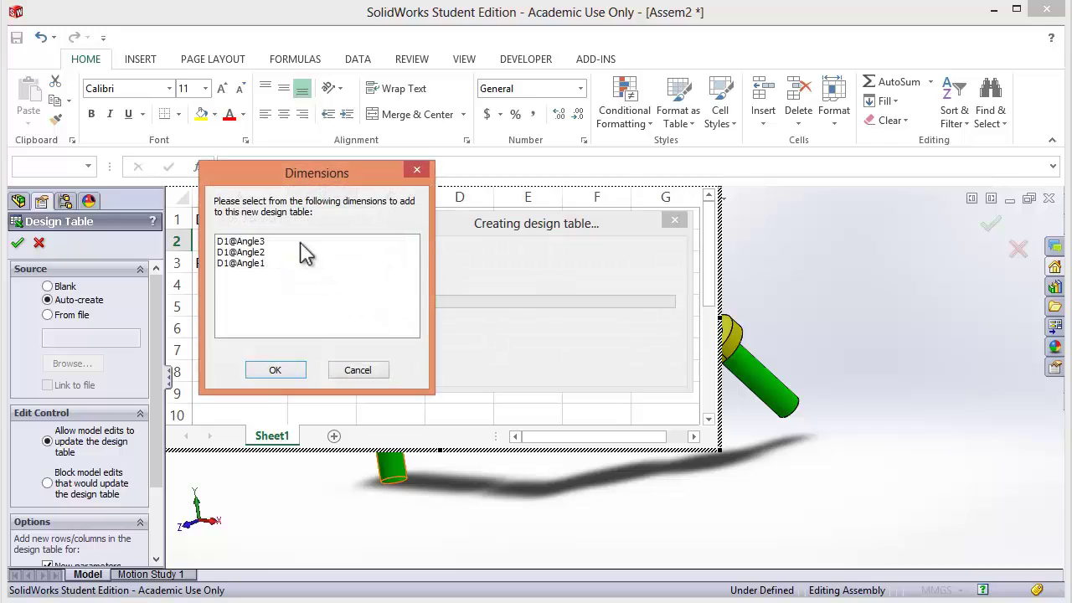
{"action": "left_click", "coordinate": [301, 242]}
{"action": "left_click", "coordinate": [292, 263], "text": "shift"}
{"action": "left_click", "coordinate": [290, 355]}
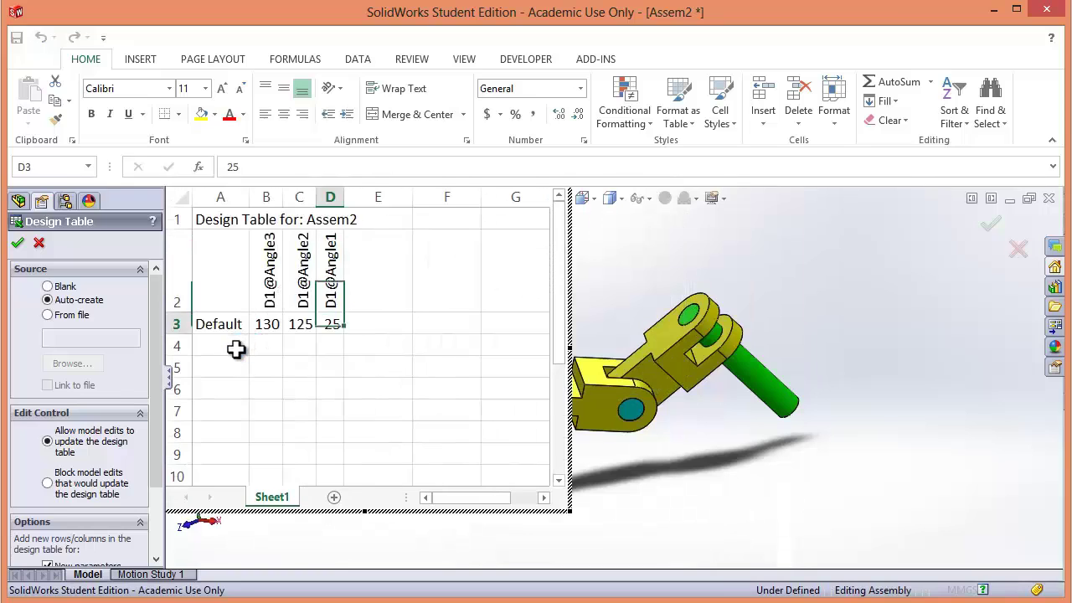
- Add a Q7 configuration row with angles 130, 125 and 25
{"action": "left_click", "coordinate": [230, 366]}
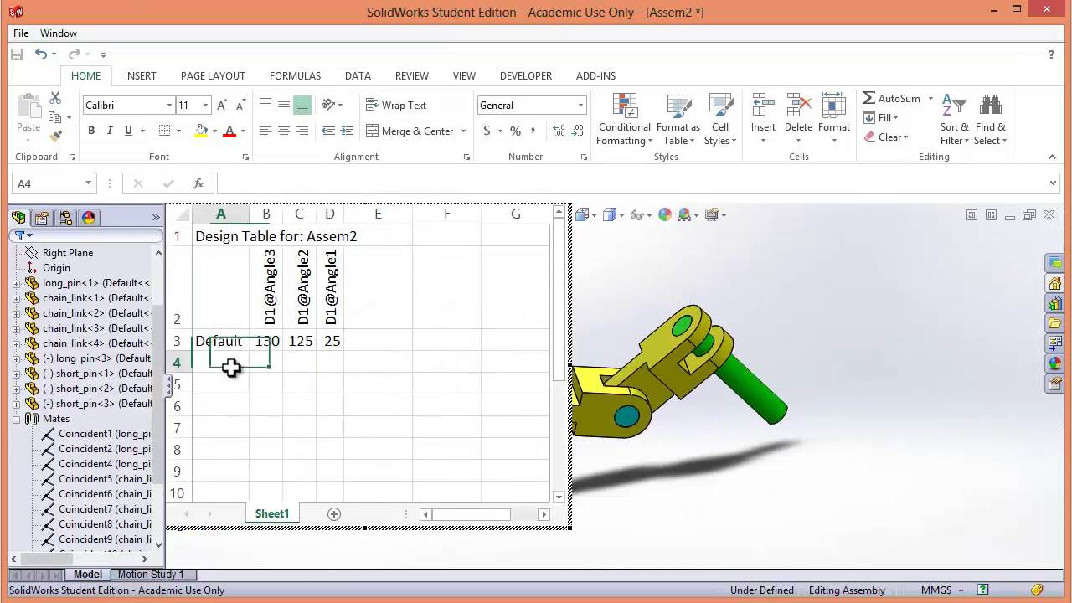
{"action": "type", "text": "Q7"}
{"action": "key", "text": "Tab"}
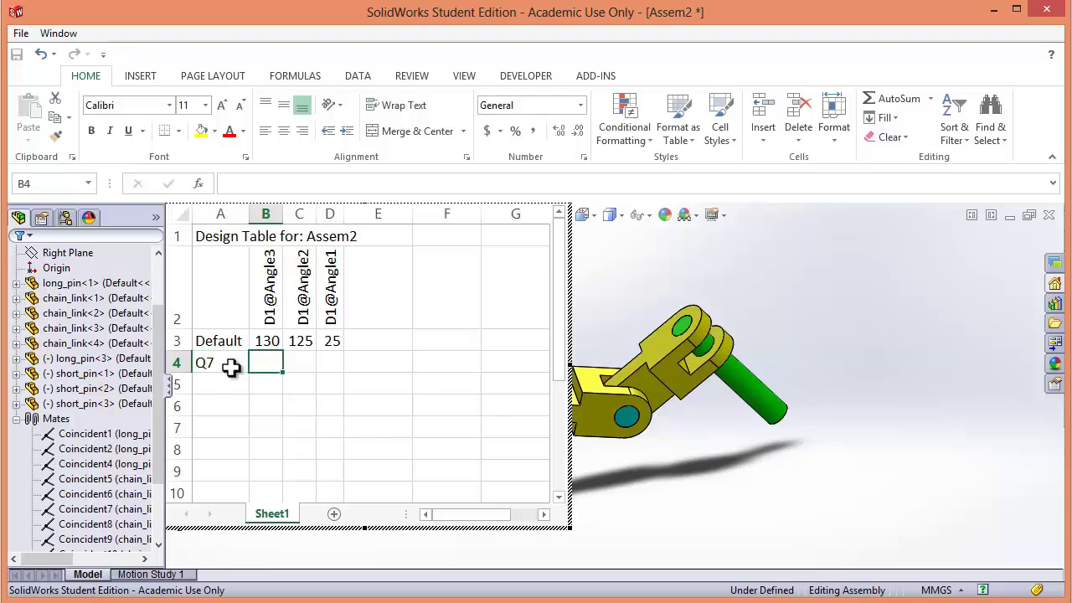
{"action": "type", "text": "130"}
{"action": "key", "text": "Tab"}
{"action": "type", "text": "125"}
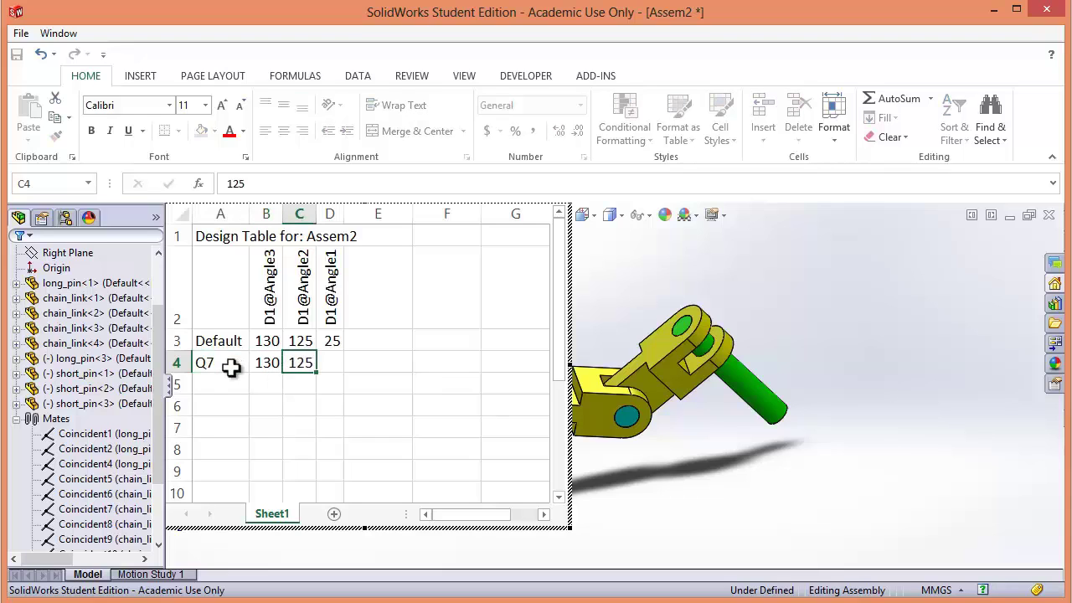
{"action": "key", "text": "Tab"}
{"action": "type", "text": "24"}
{"action": "key", "text": "BackSpace"}
{"action": "type", "text": "5"}
{"action": "key", "text": "Return"}
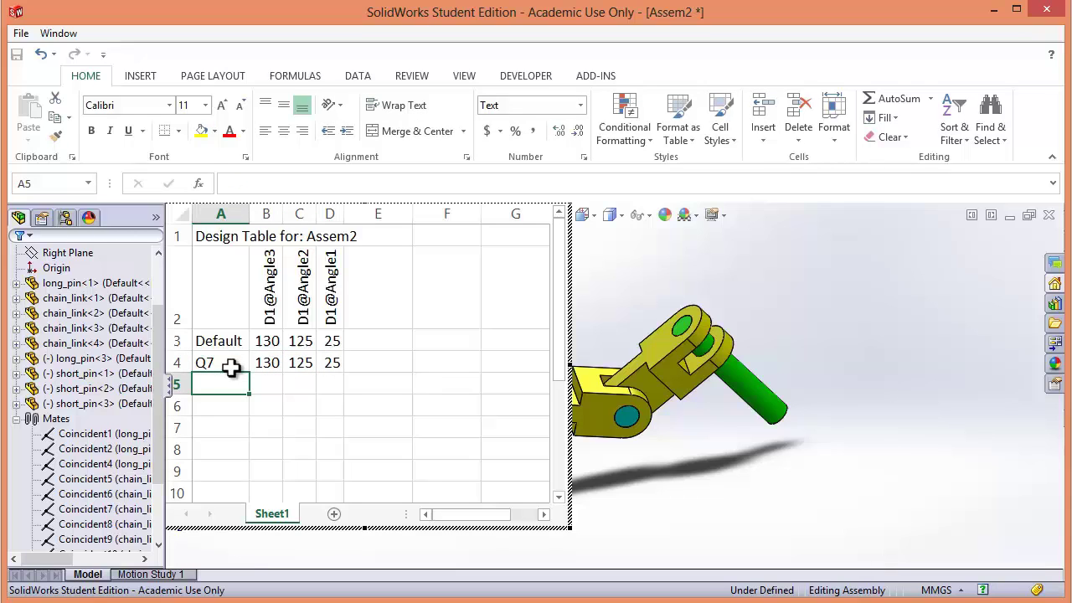
- Add a Q8 row with angles 135, 115 and 30, then exit the table to apply it
{"action": "type", "text": "Q8"}
{"action": "key", "text": "Tab"}
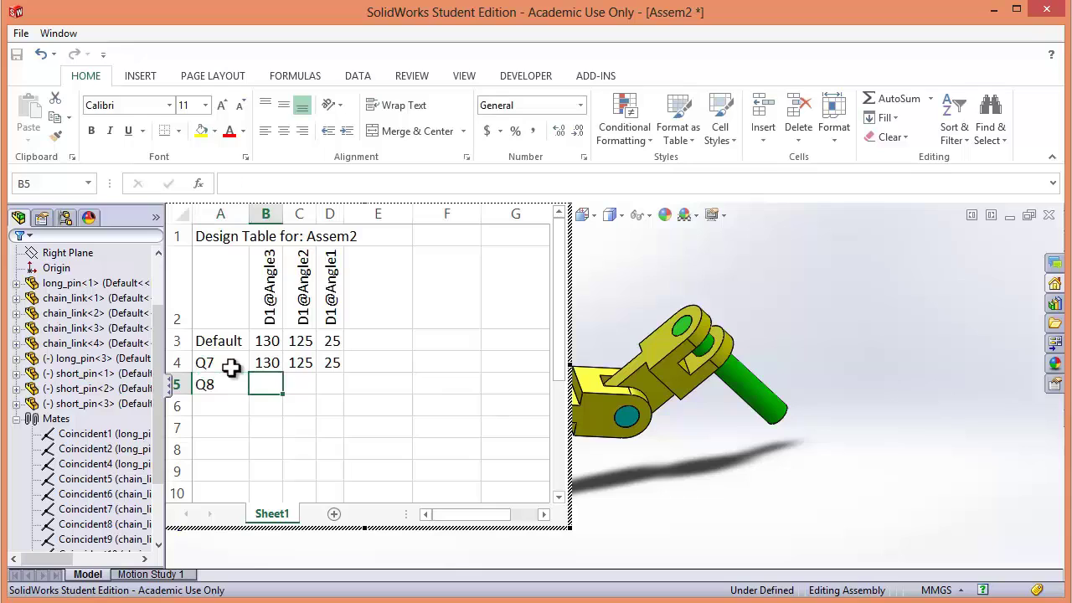
{"action": "key", "text": "alt+Tab"}
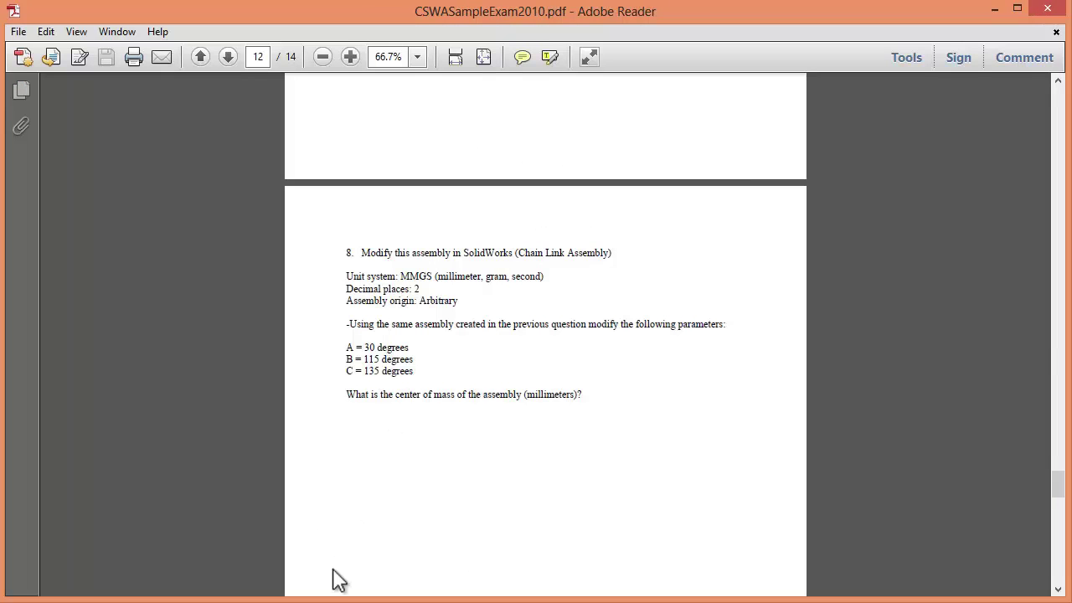
{"action": "key", "text": "alt+Tab"}
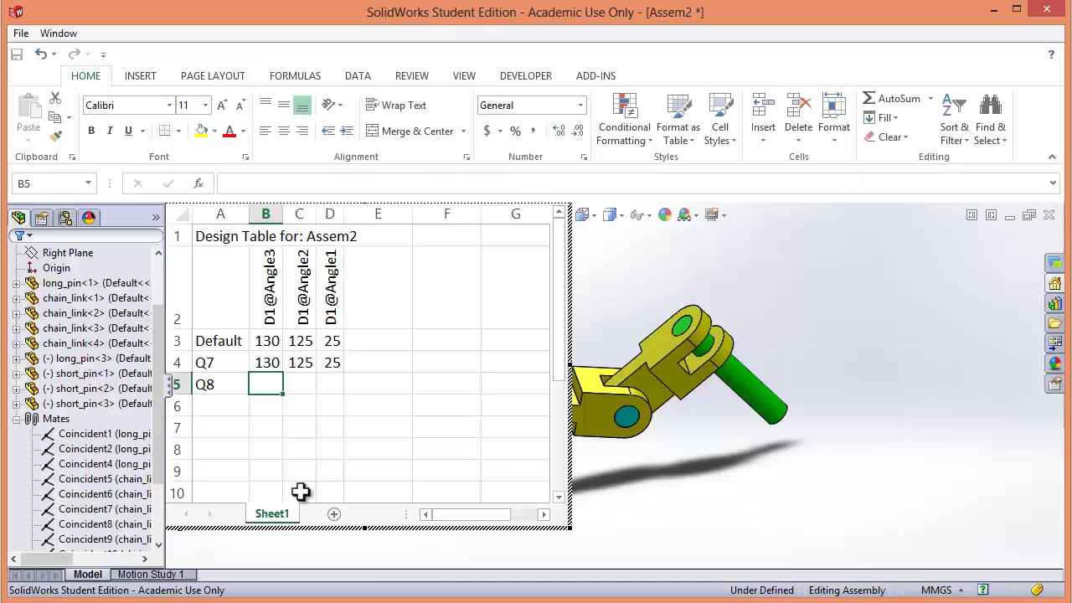
{"action": "type", "text": "135"}
{"action": "key", "text": "Tab"}
{"action": "type", "text": "115"}
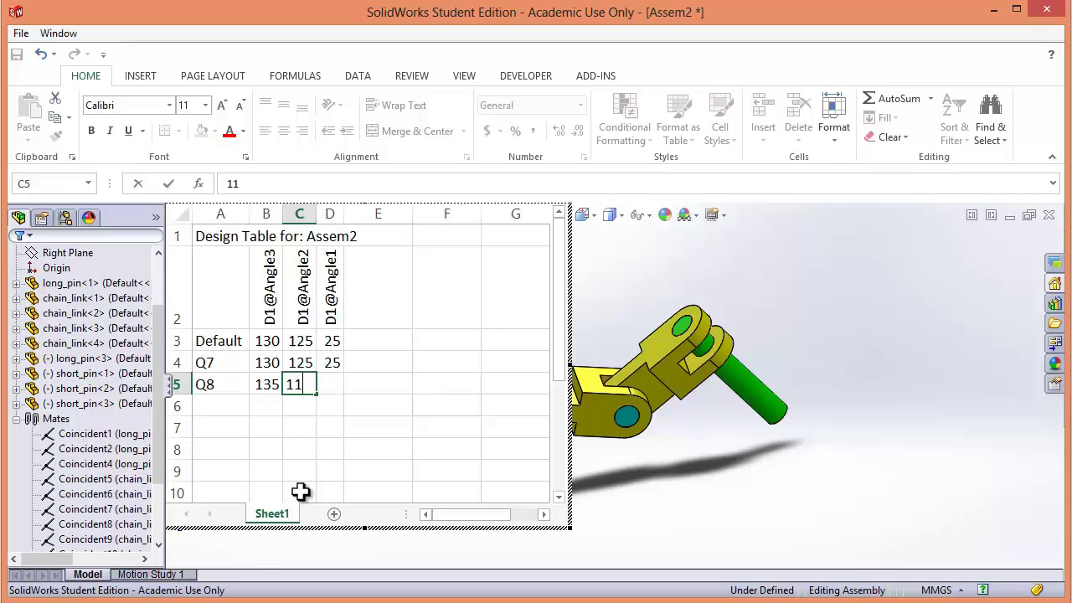
{"action": "key", "text": "Tab"}
{"action": "type", "text": "30"}
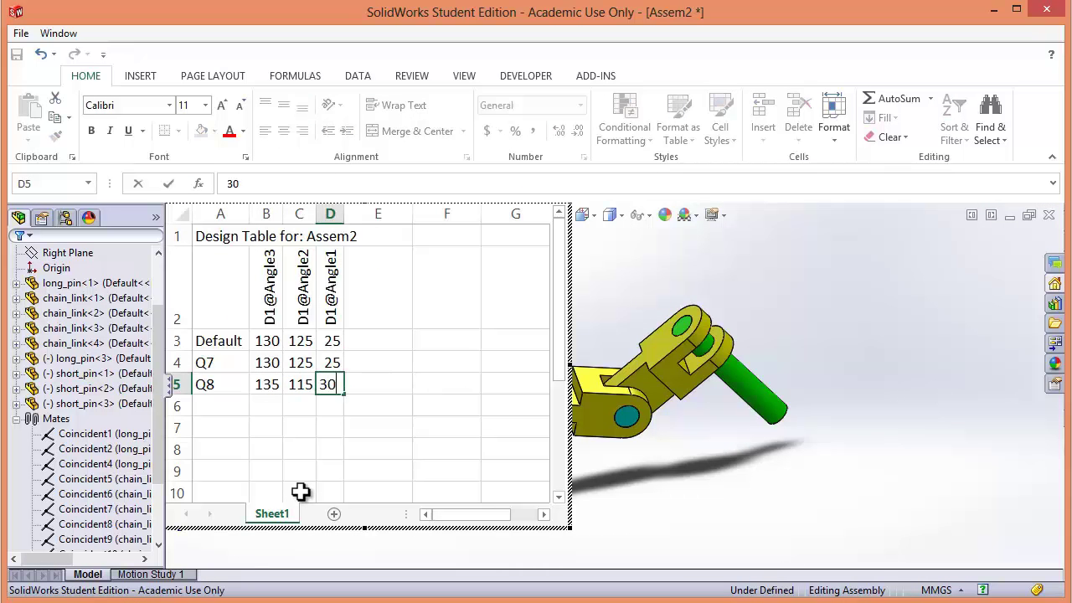
{"action": "left_click", "coordinate": [697, 474]}
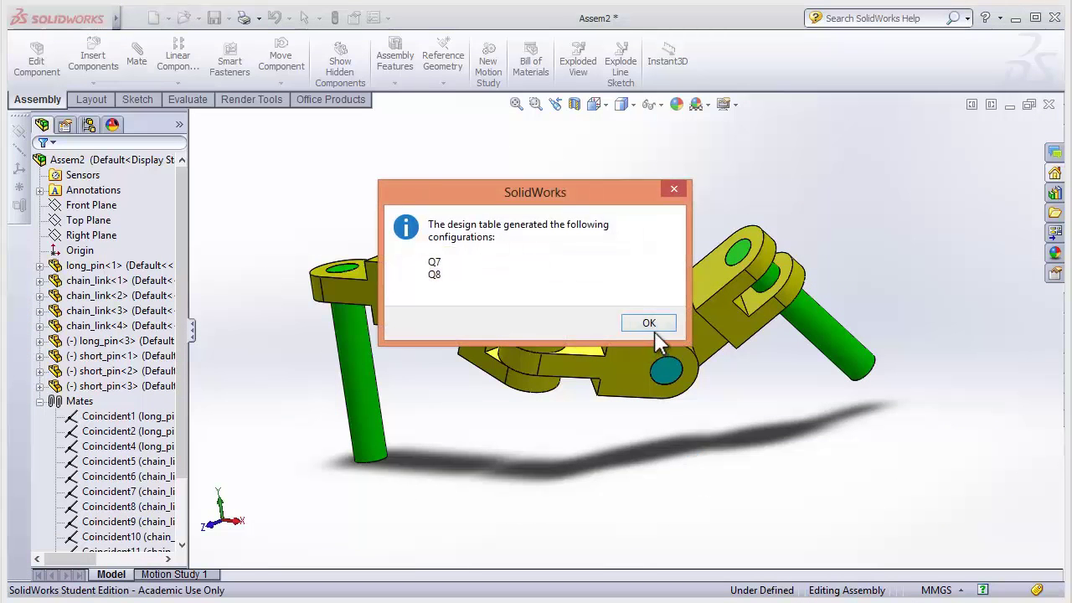
- Activate configuration Q8, compare its pose against Q7, then make Q8 active again
{"action": "left_click", "coordinate": [651, 326]}
{"action": "left_click", "coordinate": [89, 124]}
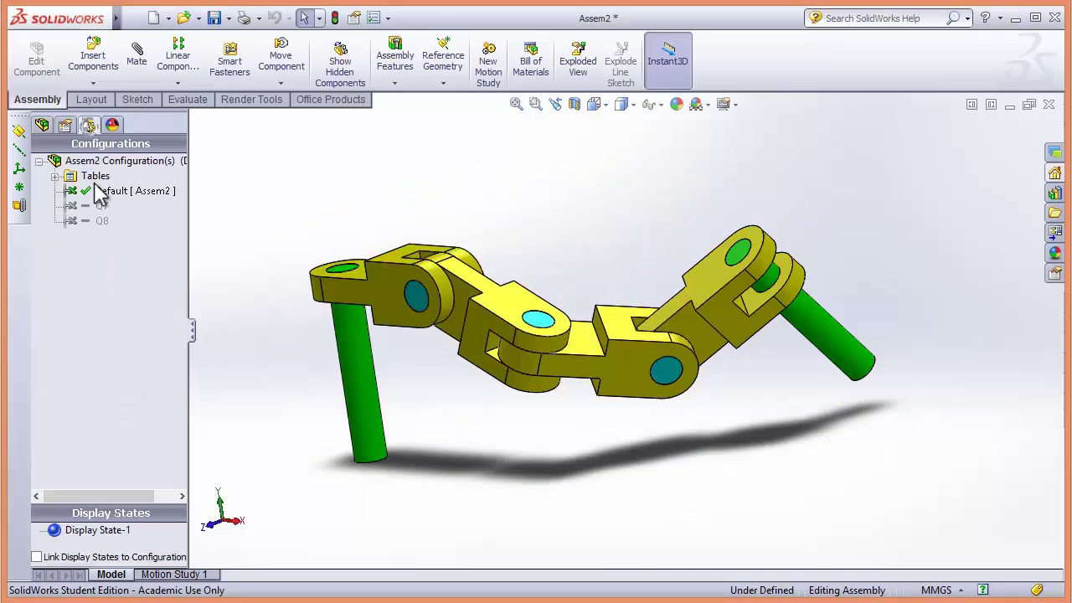
{"action": "left_click", "coordinate": [77, 222]}
{"action": "double_click", "coordinate": [99, 222]}
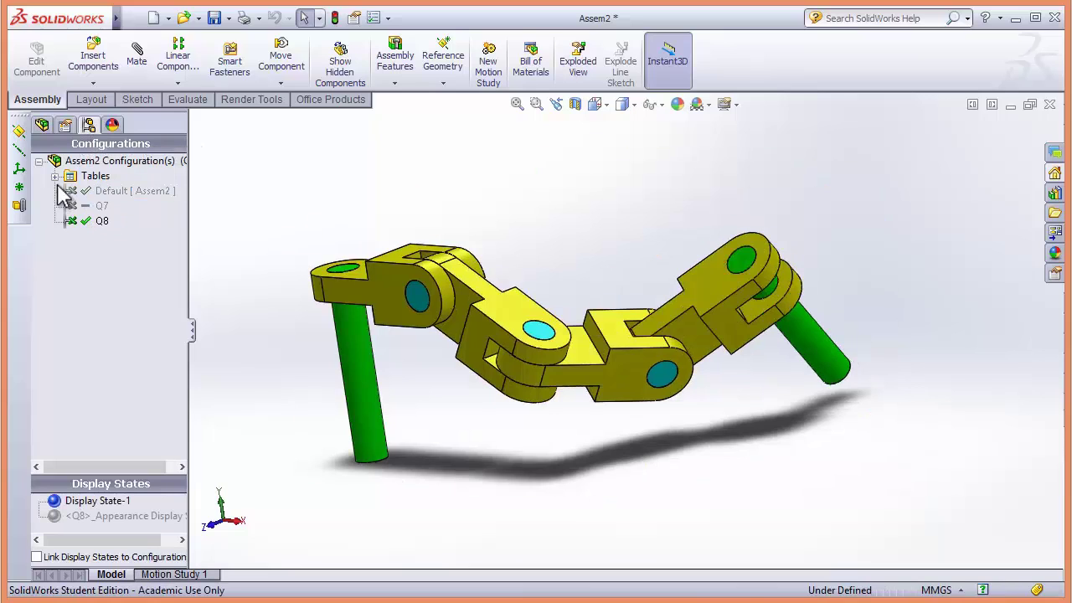
{"action": "left_click", "coordinate": [75, 222]}
{"action": "left_click", "coordinate": [77, 207]}
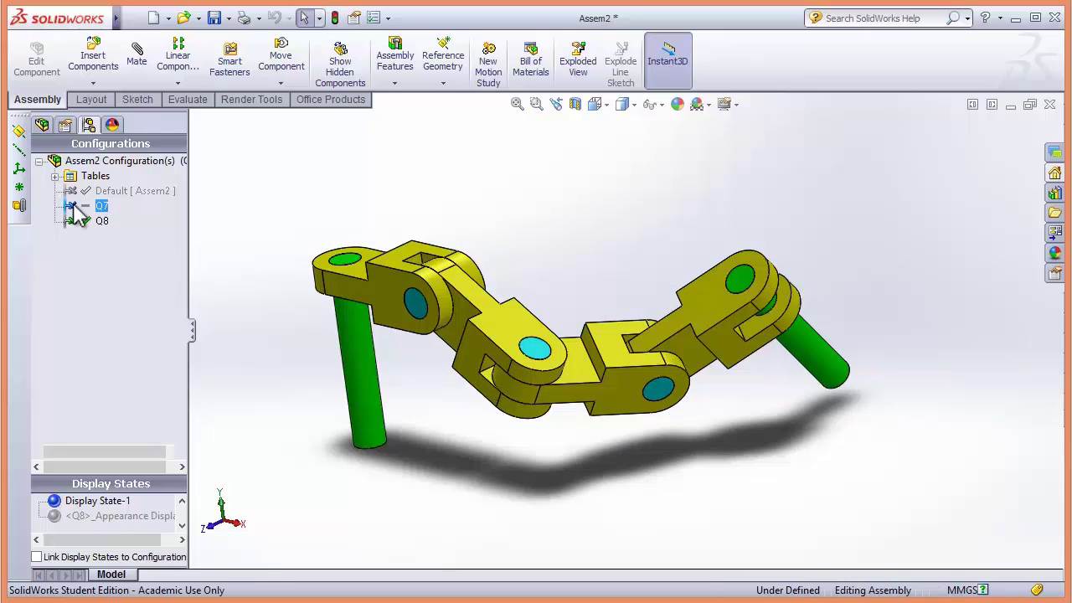
{"action": "double_click", "coordinate": [74, 220]}
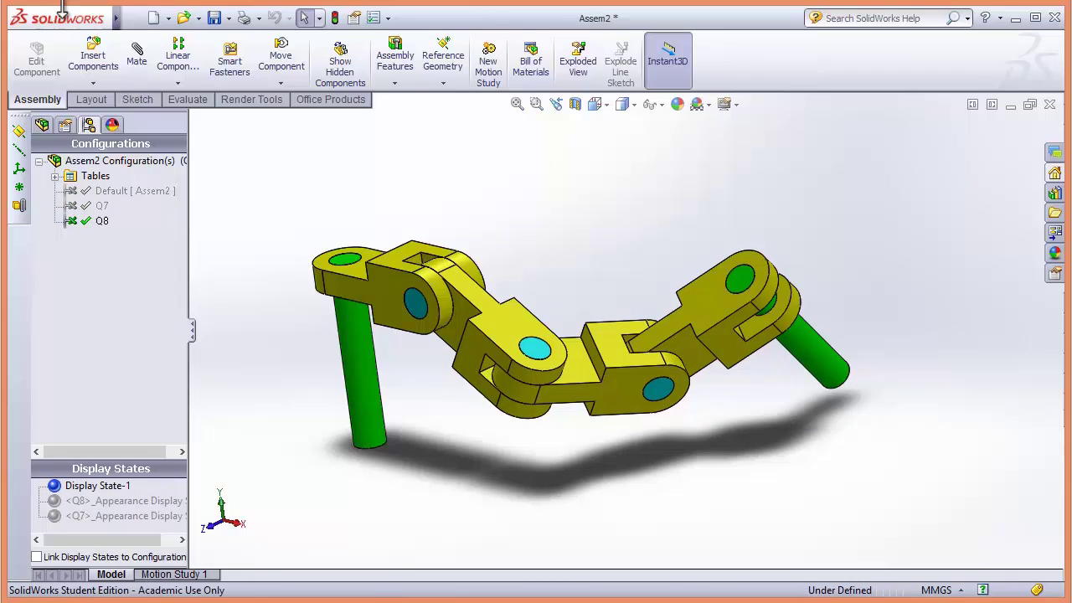
- Compute Mass Properties for Q8 and read centre of mass X 327.67, Y -98.39, Z -102.91
{"action": "mouse_move", "coordinate": [63, 10]}
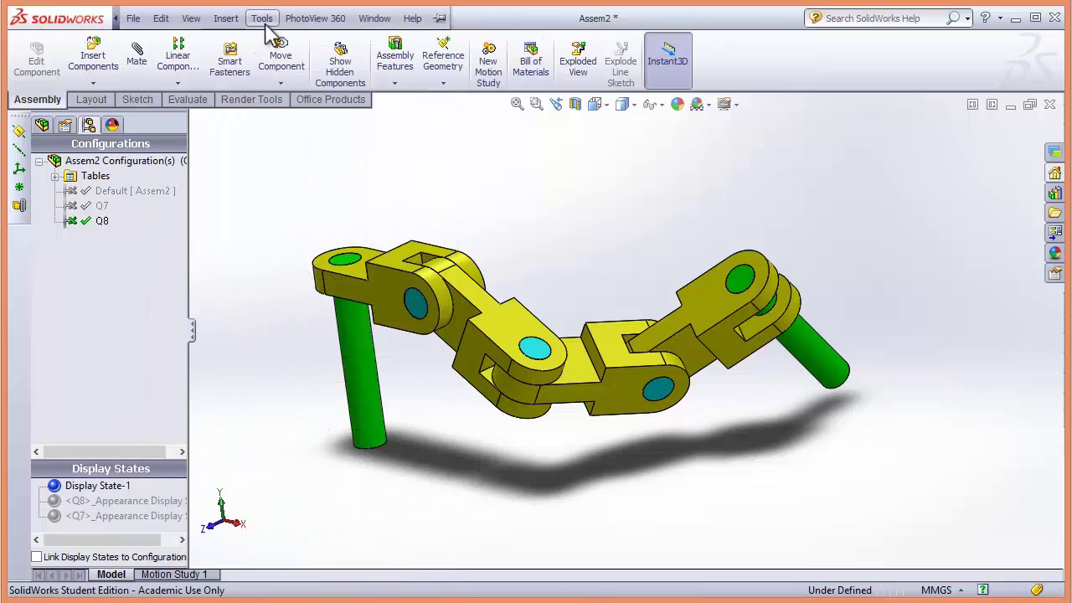
{"action": "left_click", "coordinate": [264, 20]}
{"action": "left_click", "coordinate": [325, 411]}
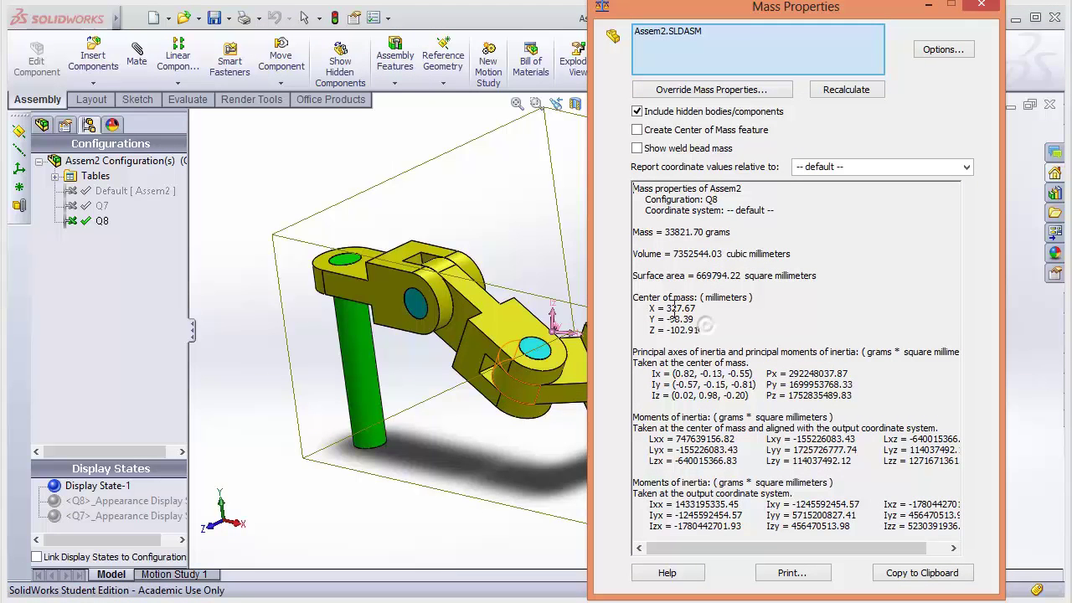
{"action": "left_click_drag", "start_coordinate": [699, 331], "coordinate": [633, 295]}
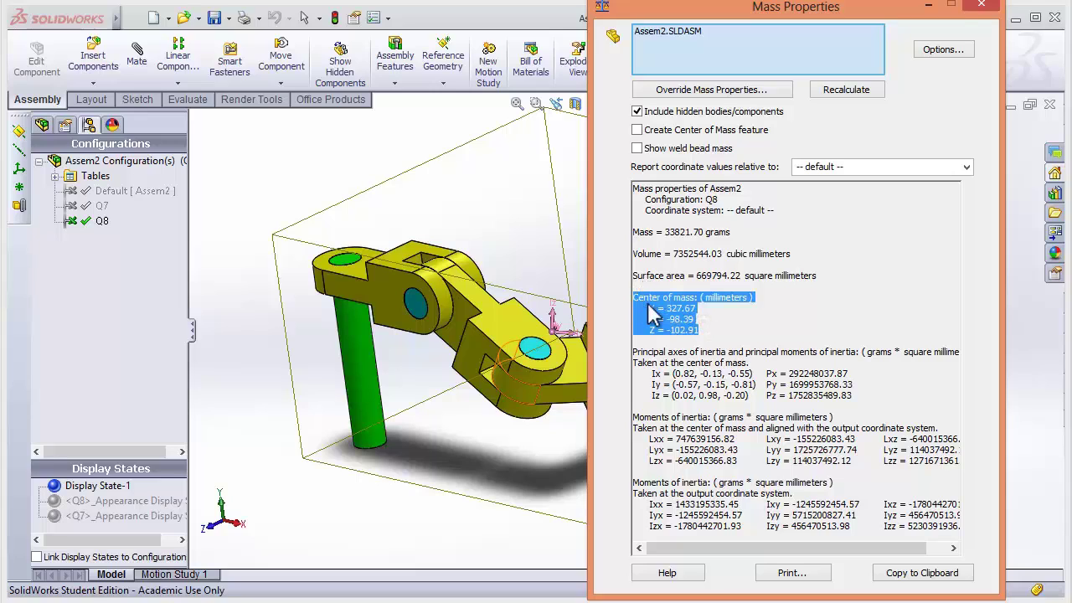
{"action": "left_click", "coordinate": [720, 324]}
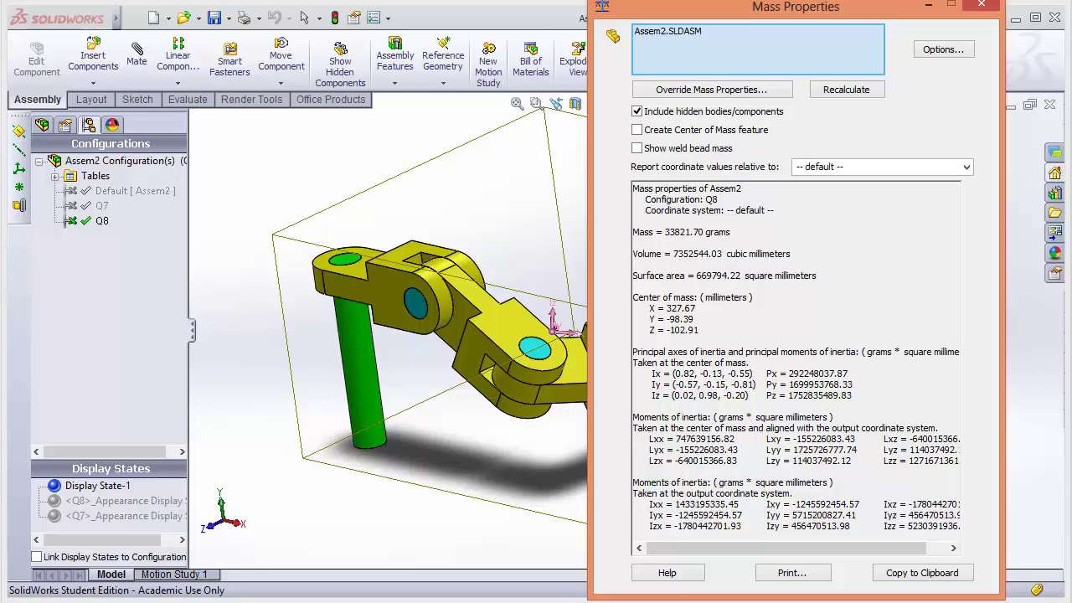
- Show the exam PDF's page 13 answers in a narrowed window beside the Mass Properties results
{"action": "key", "text": "alt+Tab"}
{"action": "scroll", "coordinate": [486, 482], "scroll_direction": "down", "scroll_amount": 15}
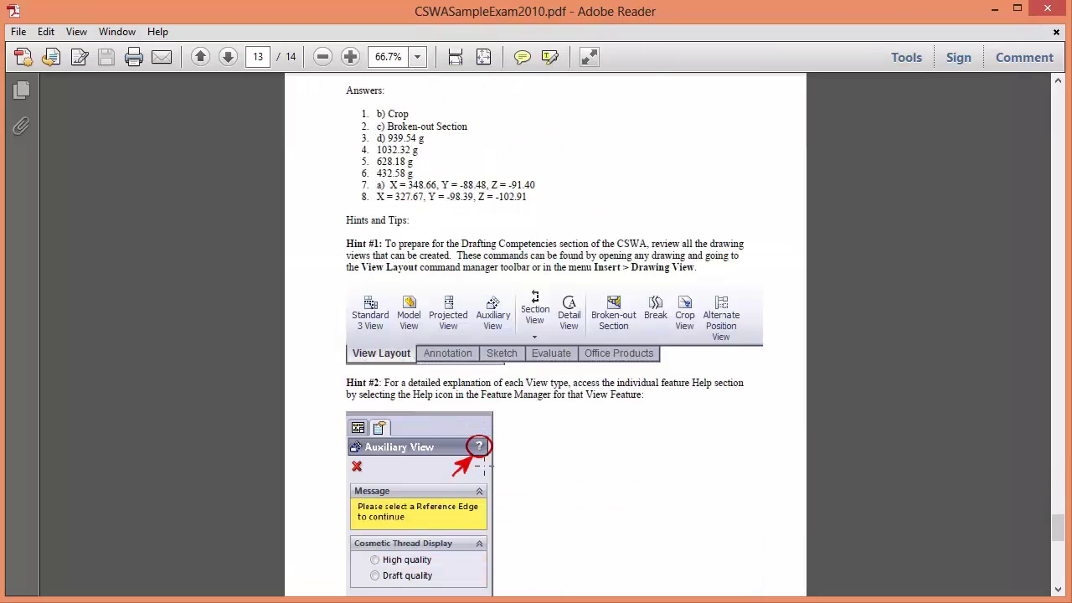
{"action": "scroll", "coordinate": [483, 467], "scroll_direction": "up", "scroll_amount": 1}
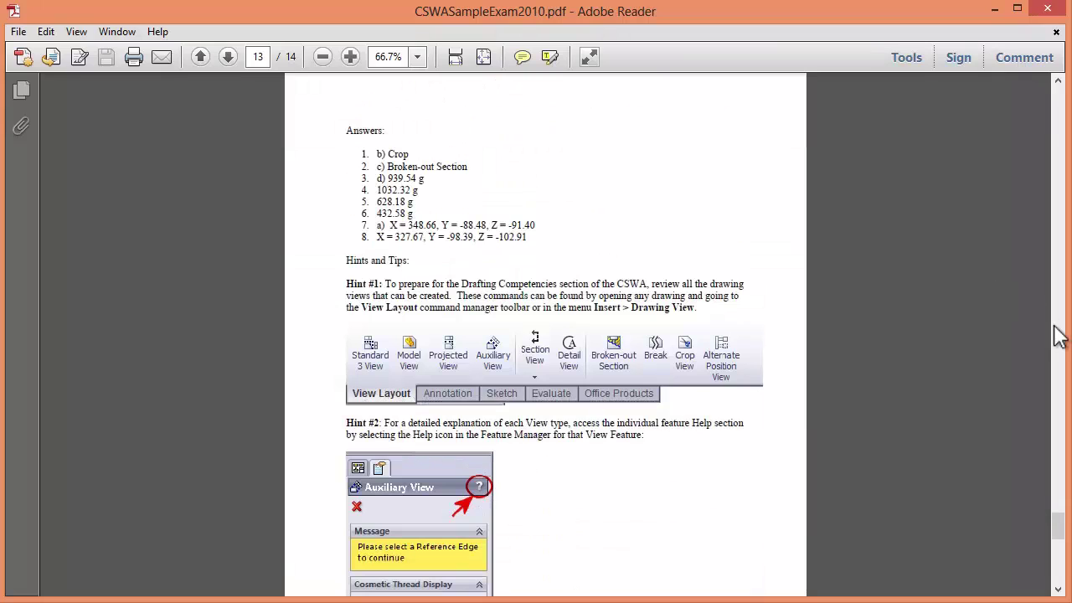
{"action": "key", "text": "super+Down"}
{"action": "left_click_drag", "start_coordinate": [695, 317], "coordinate": [587, 317]}
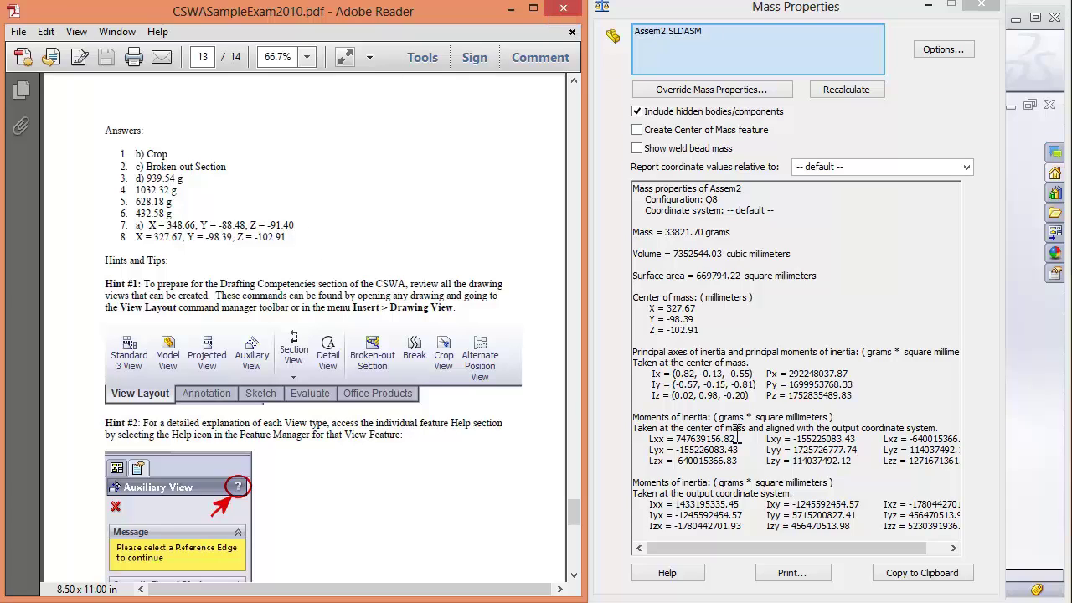
- Minimize the exam PDF and close the Mass Properties dialog
{"action": "left_click", "coordinate": [653, 289]}
{"action": "left_click", "coordinate": [510, 10]}
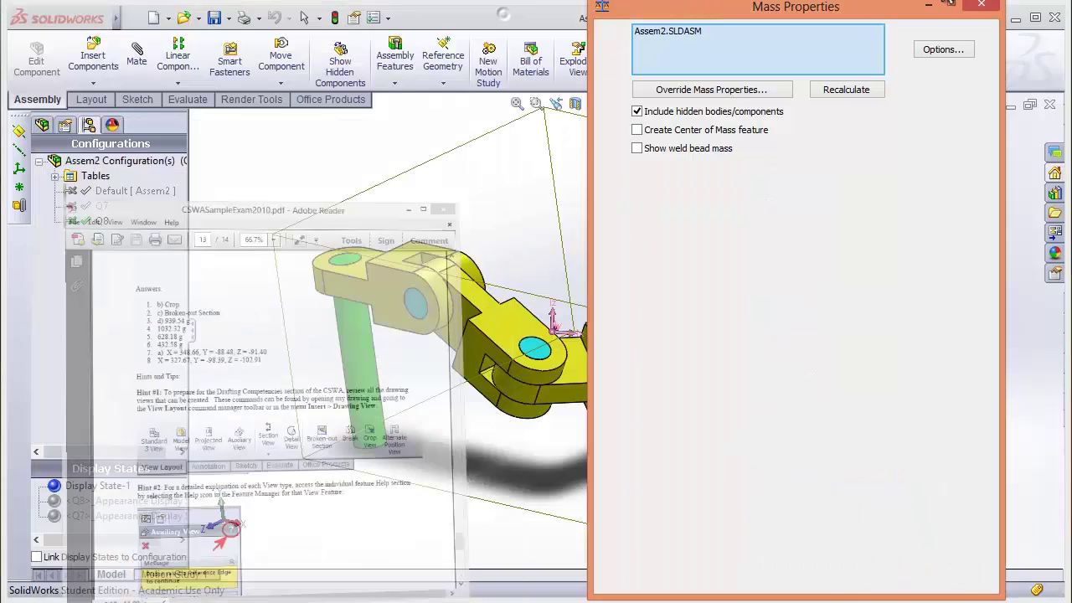
{"action": "left_click", "coordinate": [985, 6]}
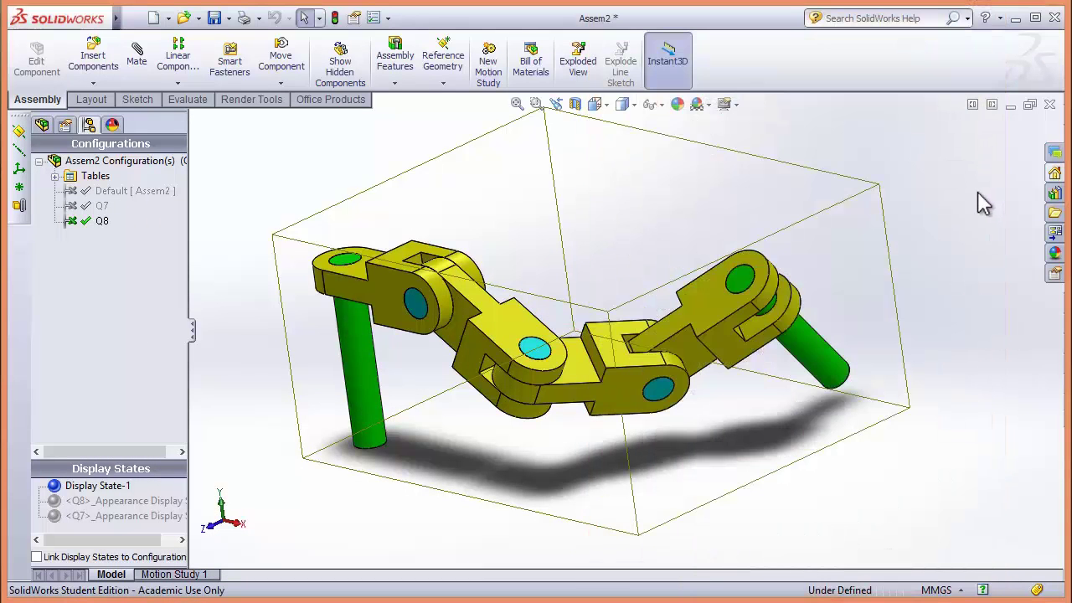